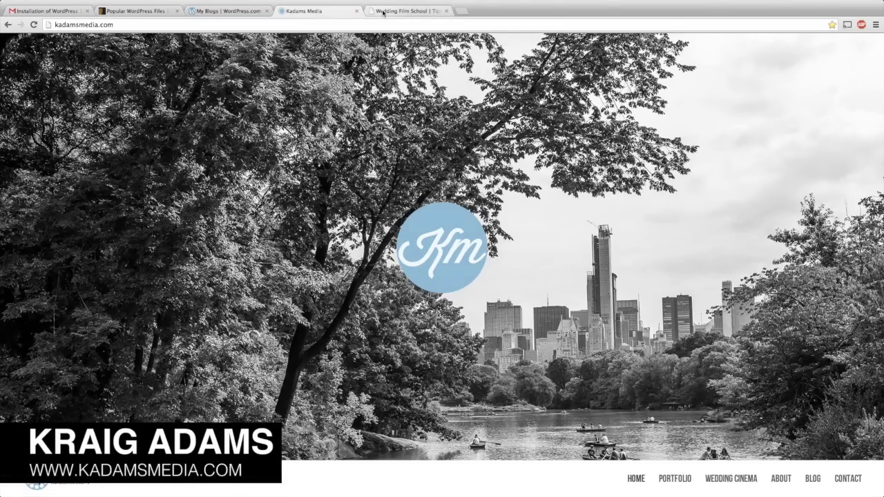
# Look over the Kadams Media and Wedding Film School home pages, and view the WordPress.com list of blogs.
pyautogui.click(384, 13)
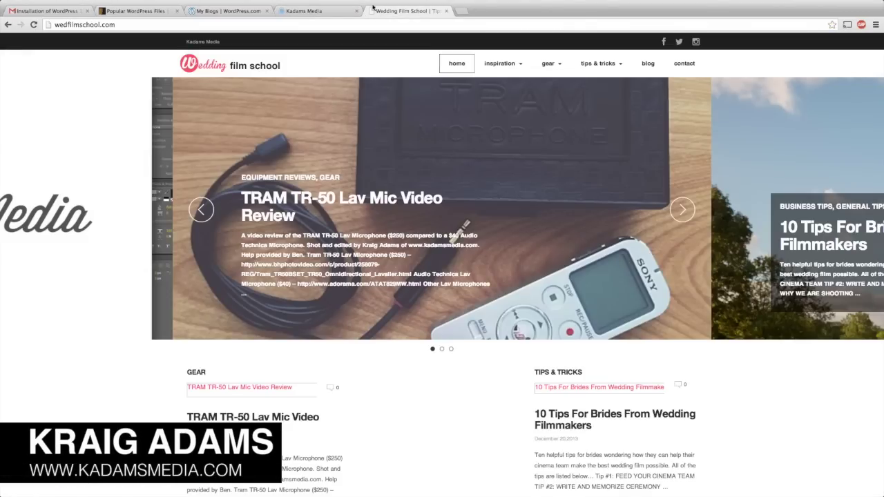
pyautogui.click(331, 12)
pyautogui.scroll(-10, 314, 216)
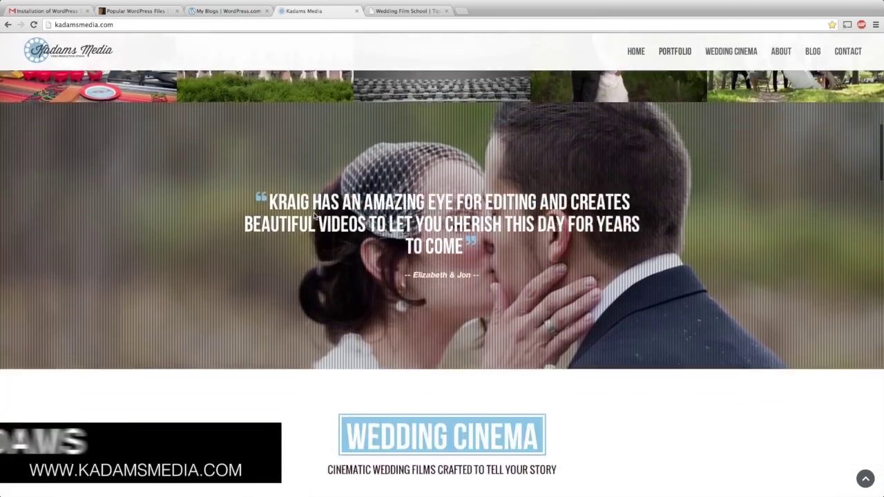
pyautogui.scroll(-11, 315, 217)
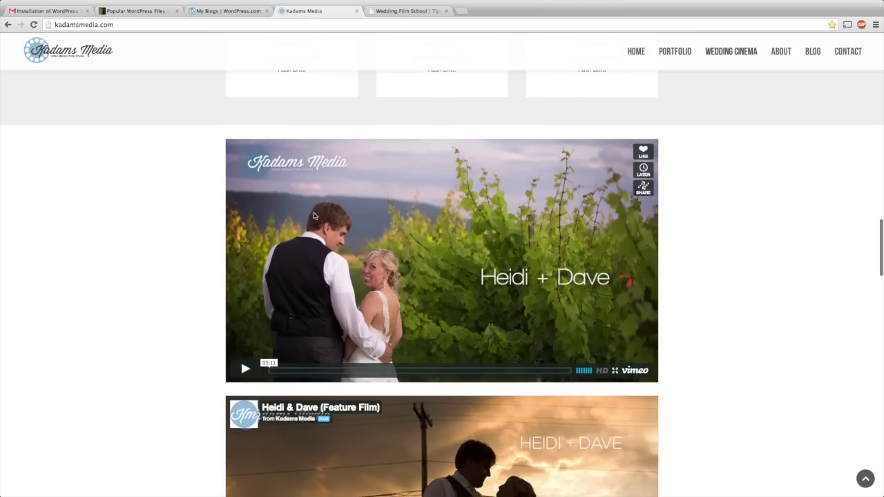
pyautogui.scroll(-6, 315, 217)
pyautogui.click(394, 11)
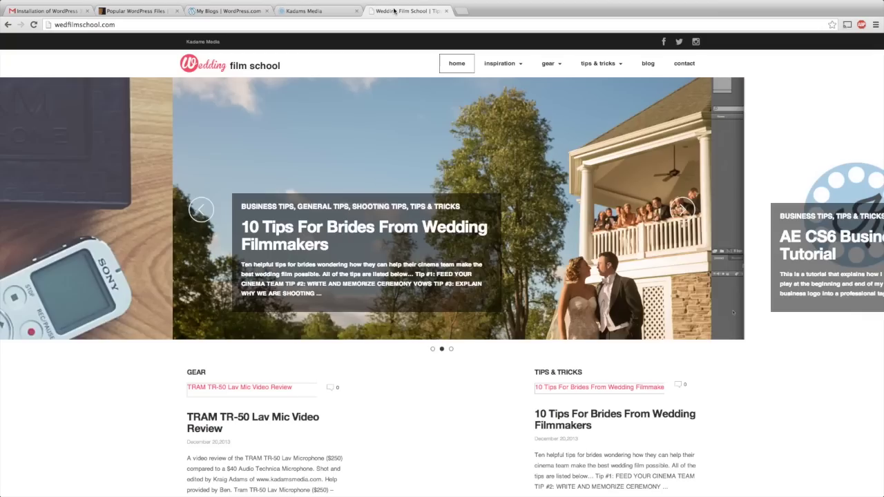
pyautogui.scroll(-5, 220, 196)
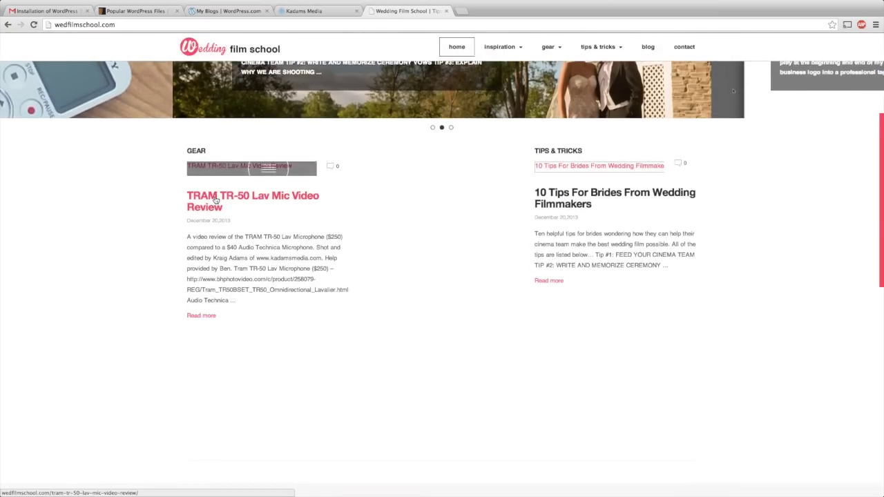
pyautogui.scroll(5, 216, 200)
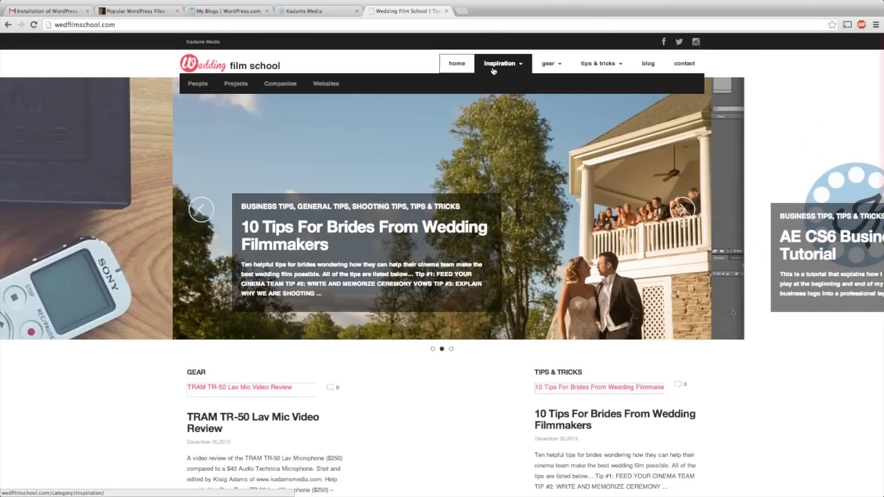
pyautogui.click(318, 12)
pyautogui.scroll(15, 442, 249)
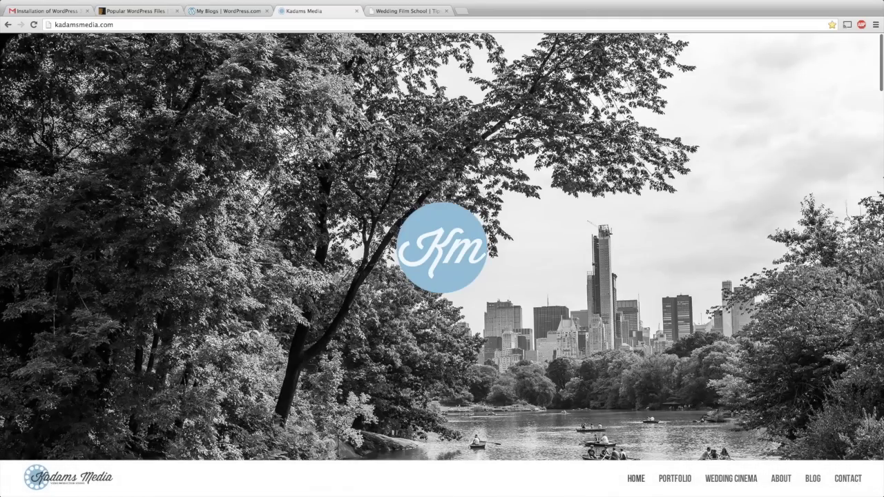
pyautogui.click(229, 12)
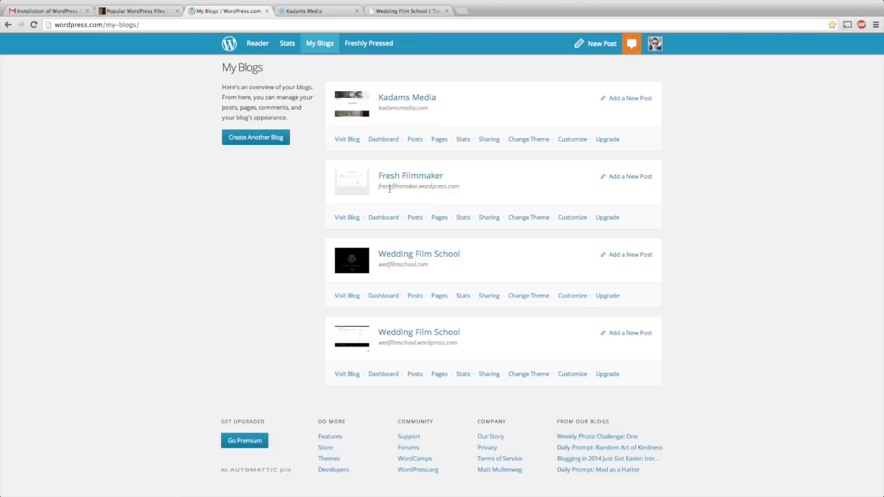
# Browse ThemeForest's popular WordPress items and preview the Jupiter, SMARTBOX and KALLYAS themes.
pyautogui.click(145, 12)
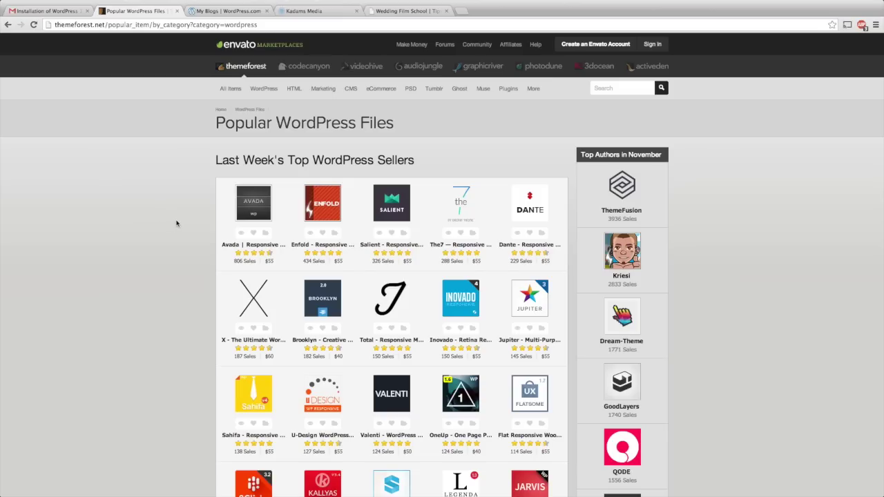
pyautogui.moveTo(262, 94)
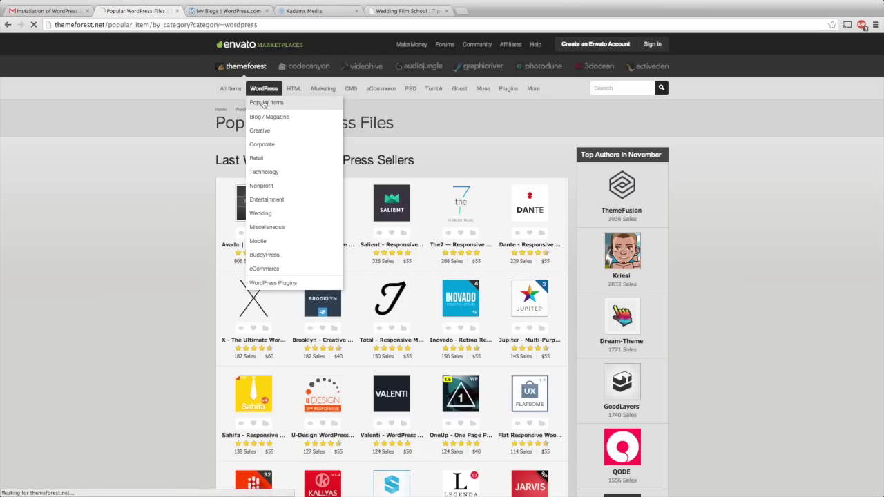
pyautogui.click(263, 104)
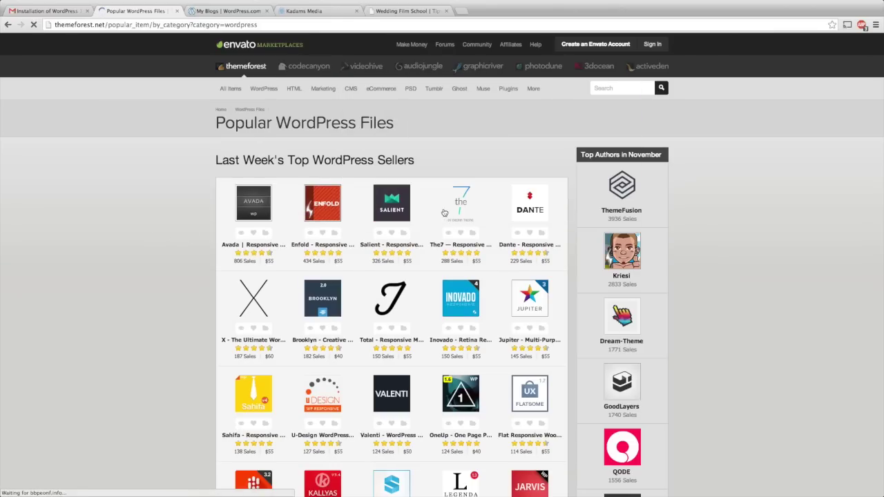
pyautogui.moveTo(517, 299)
pyautogui.scroll(-1, 518, 301)
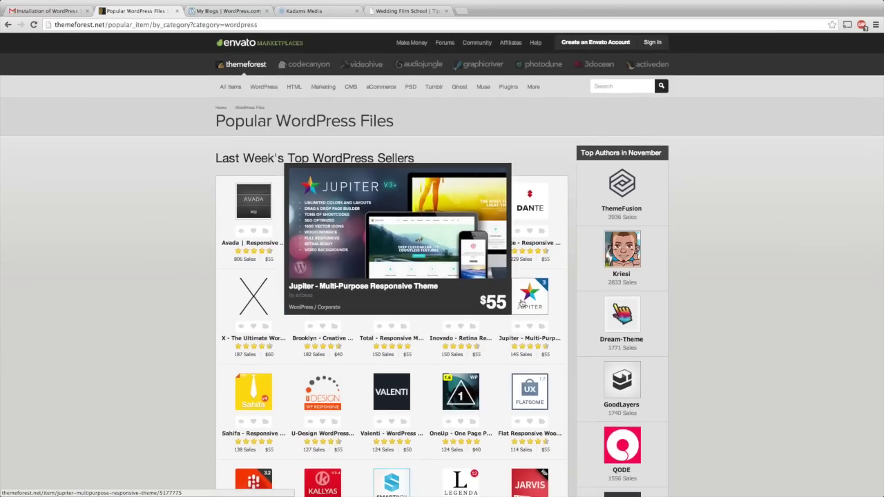
pyautogui.scroll(-3, 356, 353)
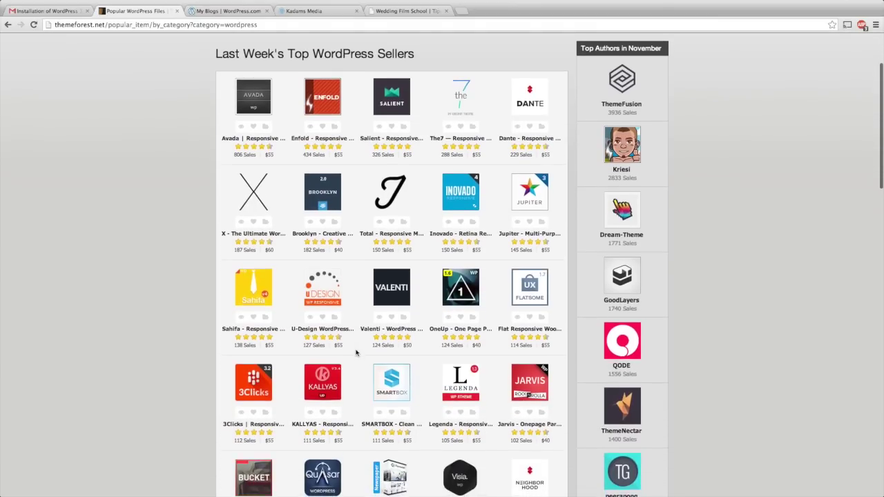
pyautogui.scroll(-2, 356, 353)
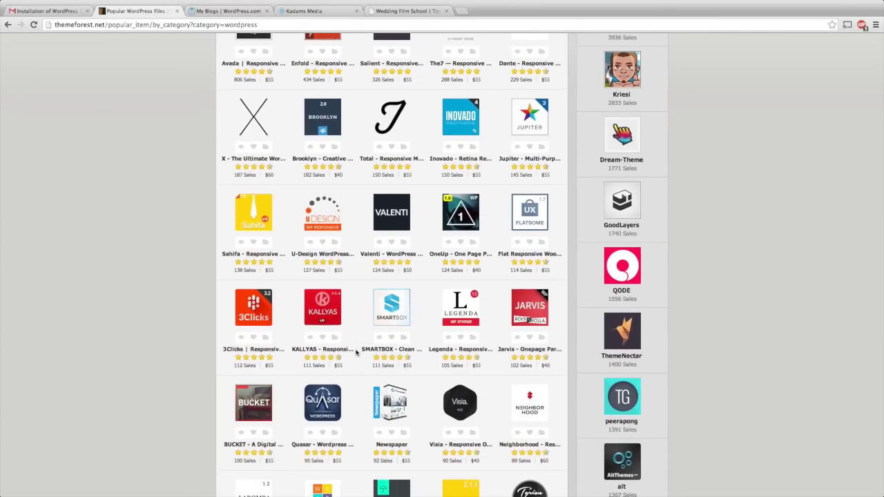
pyautogui.moveTo(388, 318)
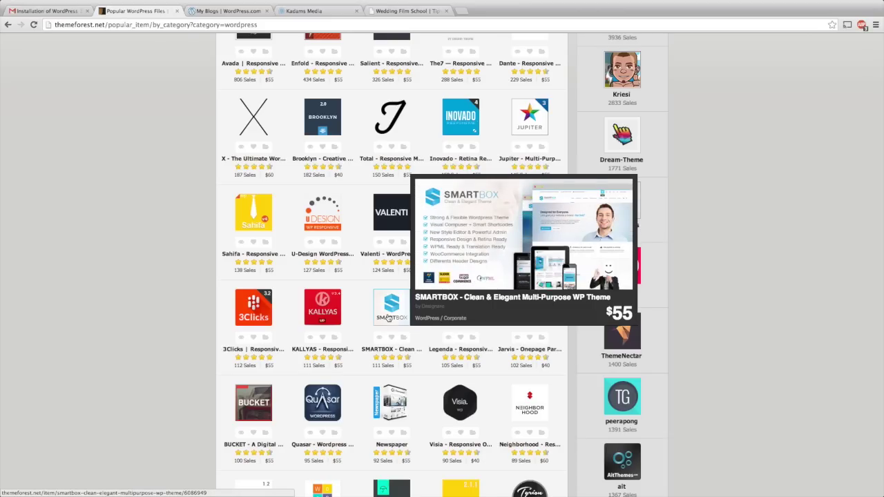
pyautogui.moveTo(332, 316)
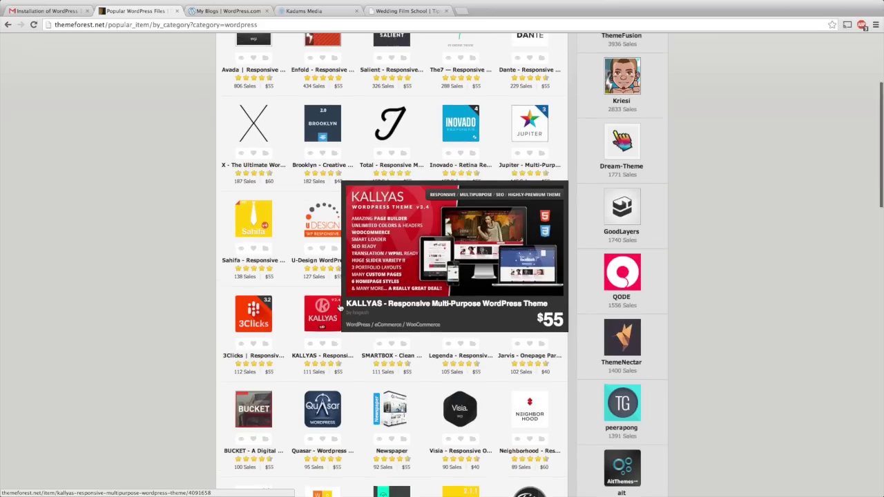
pyautogui.scroll(3, 338, 307)
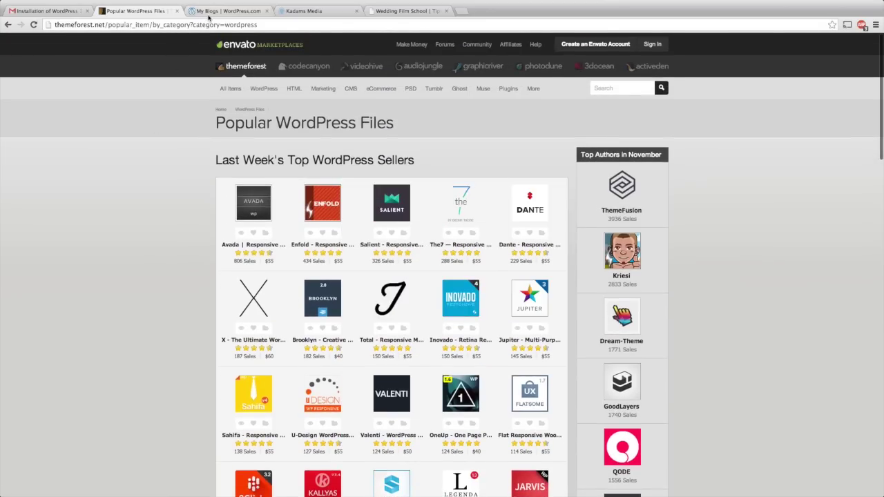
# Search the web for godaddy in a new browser tab and open the GoDaddy website.
pyautogui.click(465, 15)
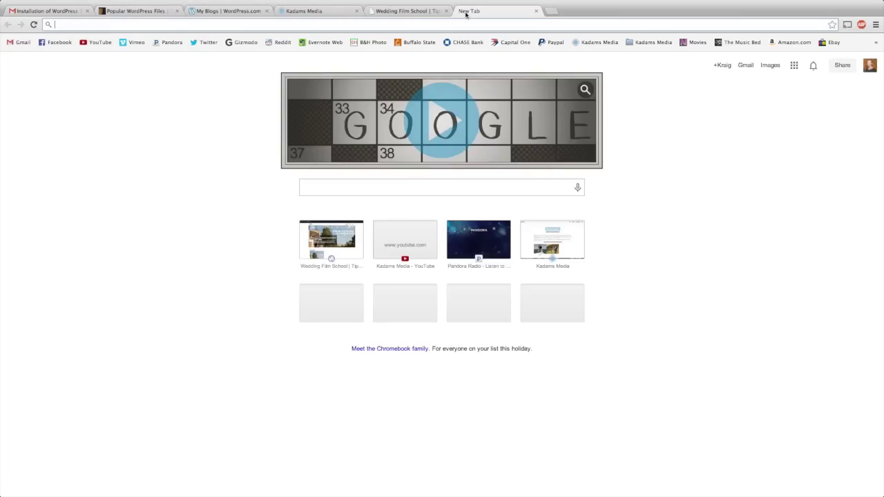
pyautogui.write('godaddy')
pyautogui.press('Return')
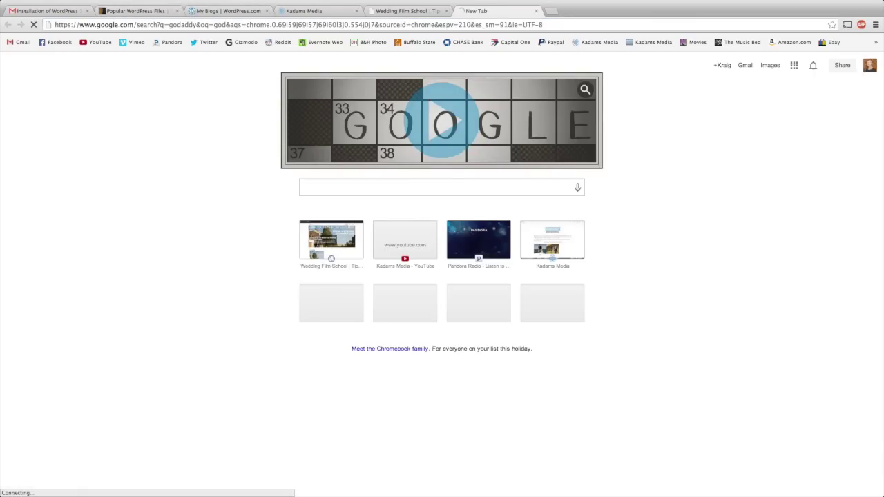
pyautogui.click(198, 119)
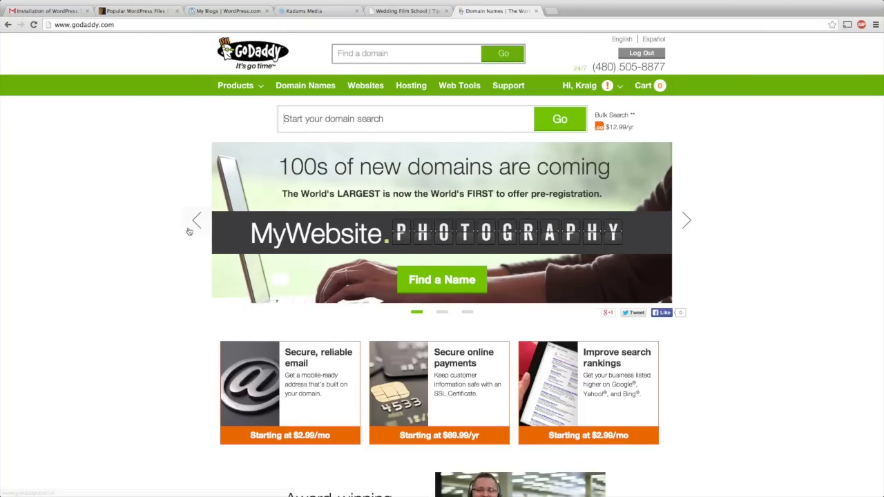
# Search GoDaddy for the availability of the domain newdomain.com.
pyautogui.click(334, 119)
pyautogui.write('newdomain')
pyautogui.press('Return')
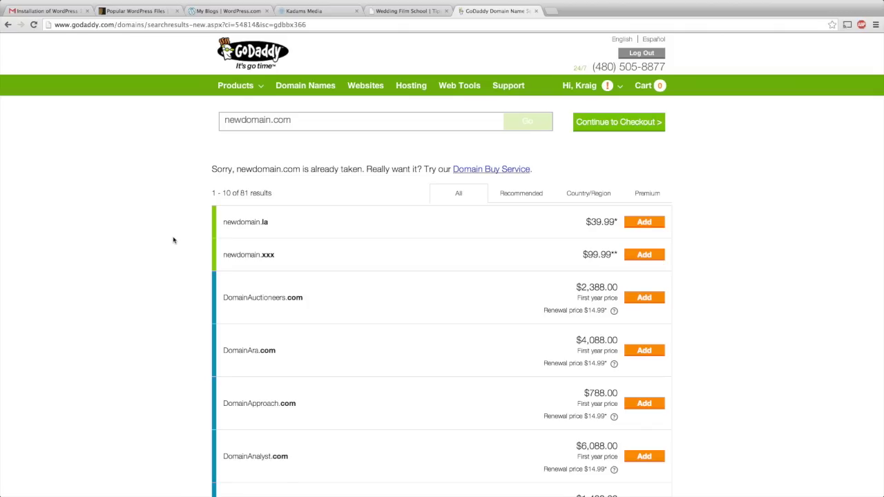
# Open GoDaddy's Hosting & Servers products and compare the Economy, Deluxe and Ultimate web hosting plans.
pyautogui.moveTo(247, 91)
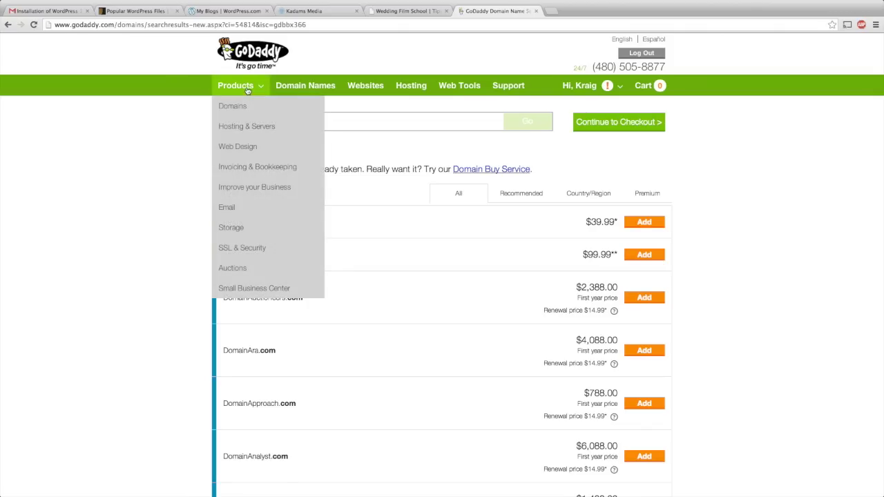
pyautogui.click(246, 128)
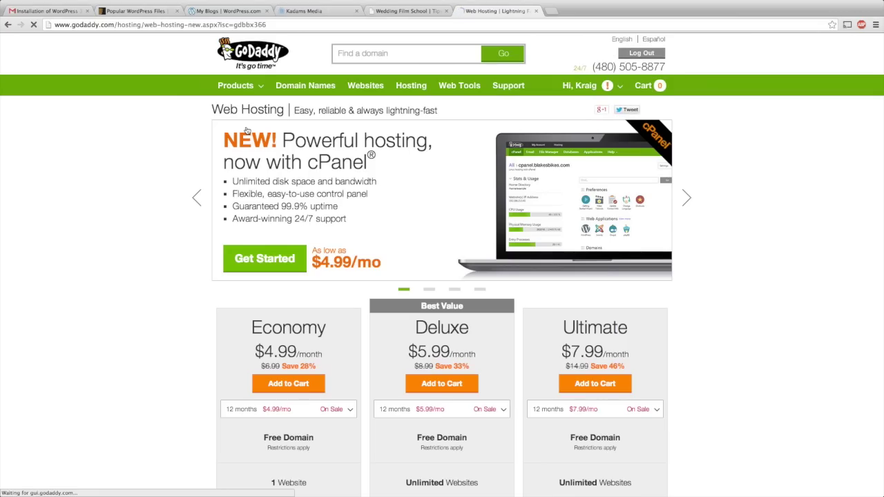
pyautogui.scroll(-5, 148, 251)
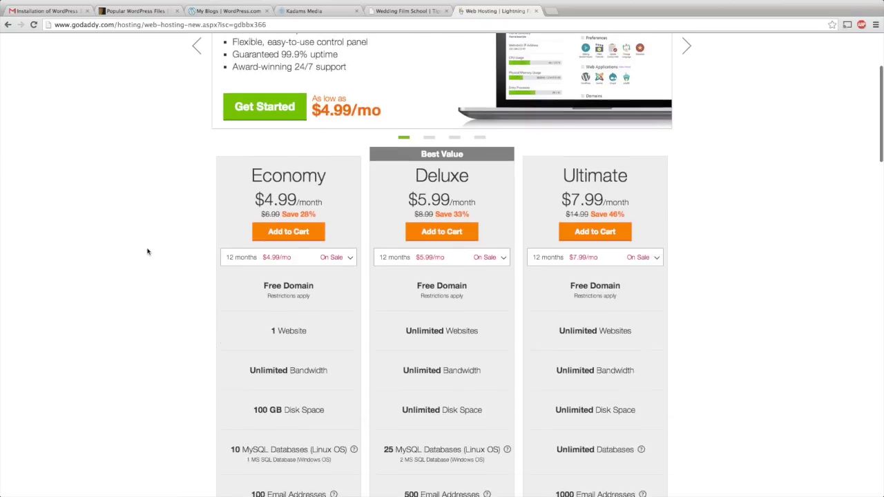
pyautogui.scroll(-2, 148, 252)
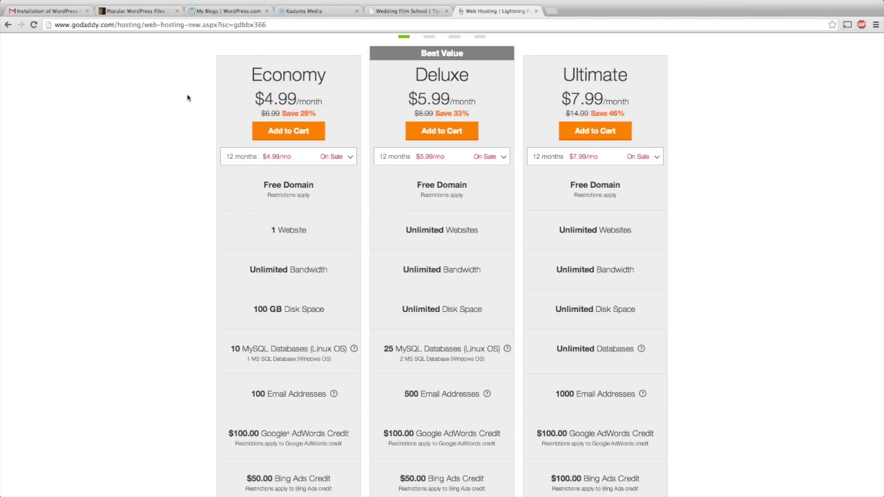
pyautogui.scroll(5, 188, 97)
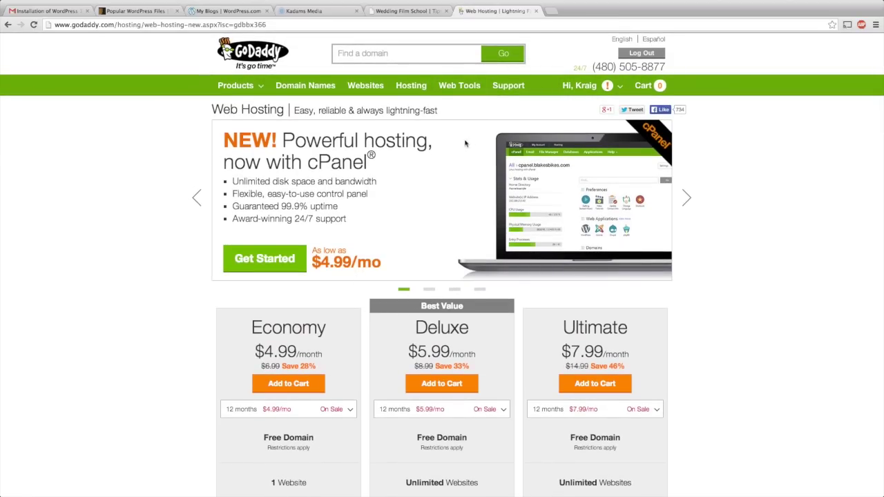
# Go to the GoDaddy account's web hosting control panel and open its list of hosted domains.
pyautogui.moveTo(573, 91)
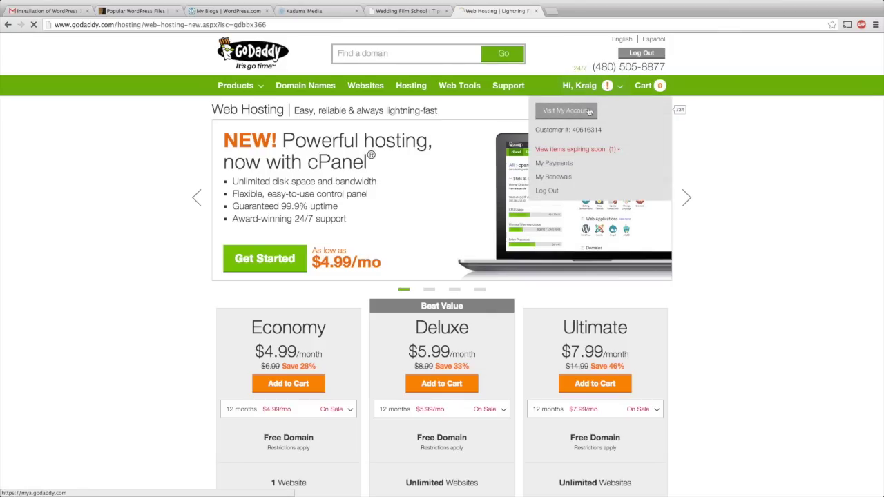
pyautogui.click(577, 112)
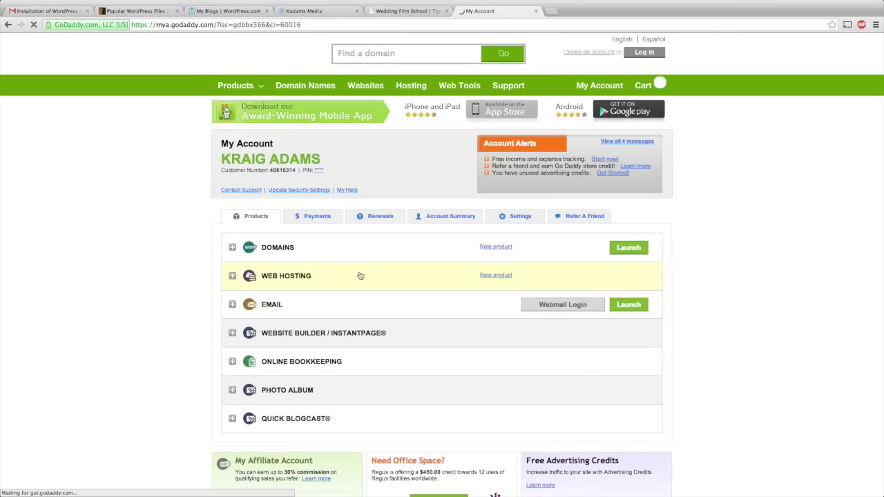
pyautogui.click(359, 277)
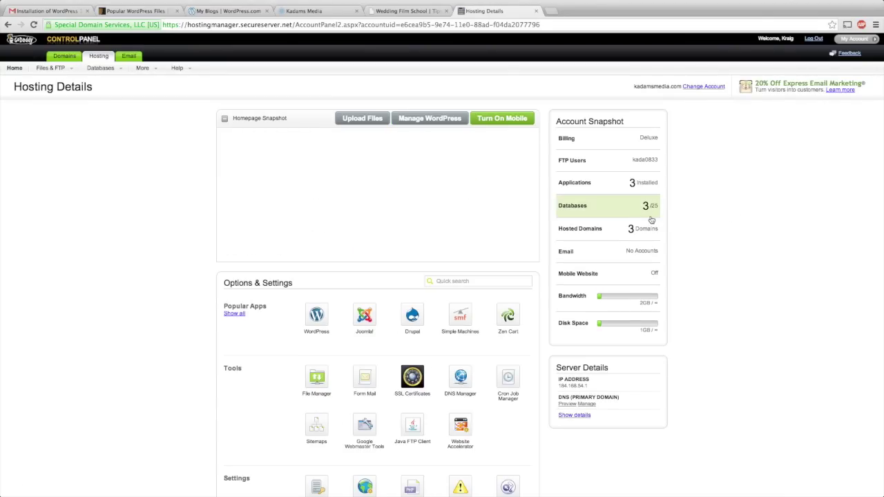
pyautogui.click(598, 230)
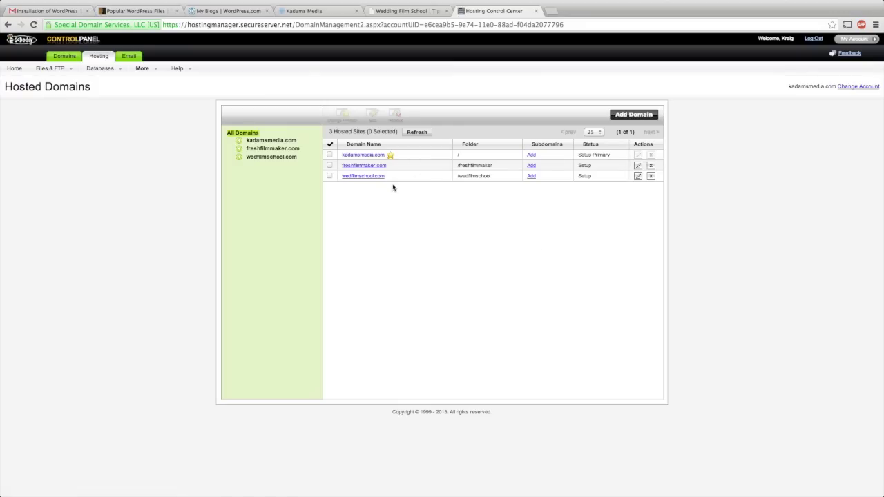
pyautogui.click(623, 116)
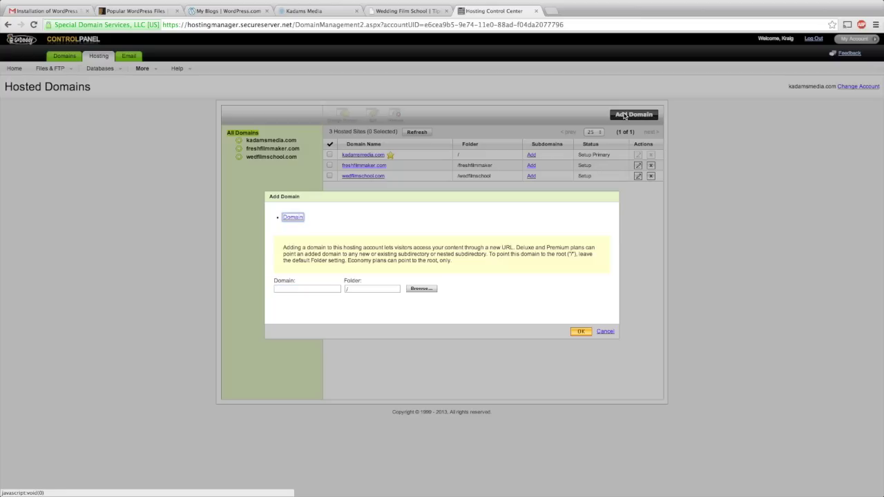
pyautogui.click(305, 289)
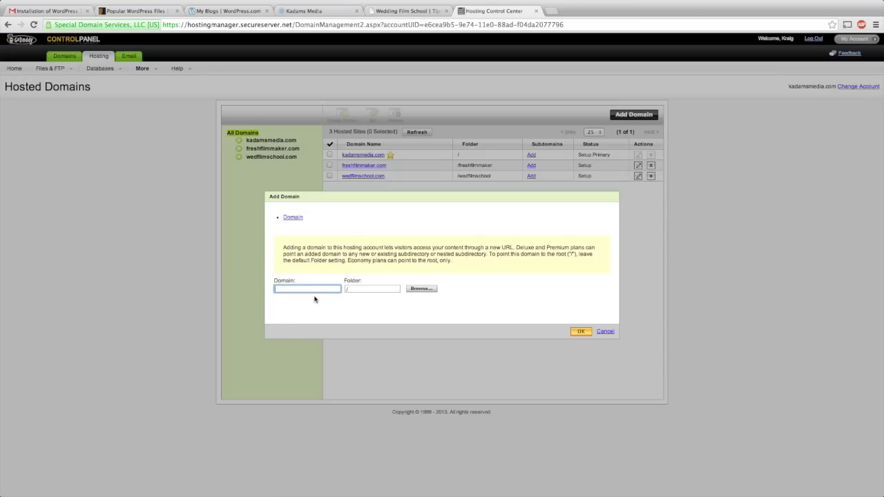
pyautogui.click(350, 290)
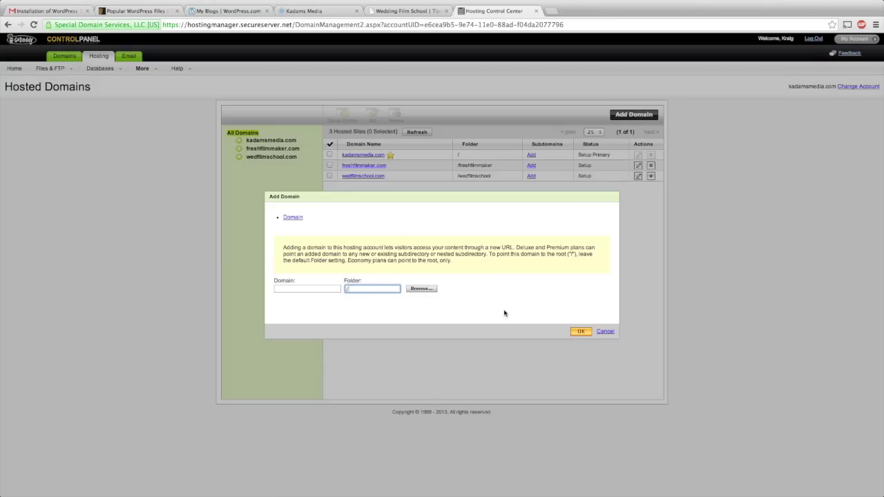
pyautogui.click(584, 333)
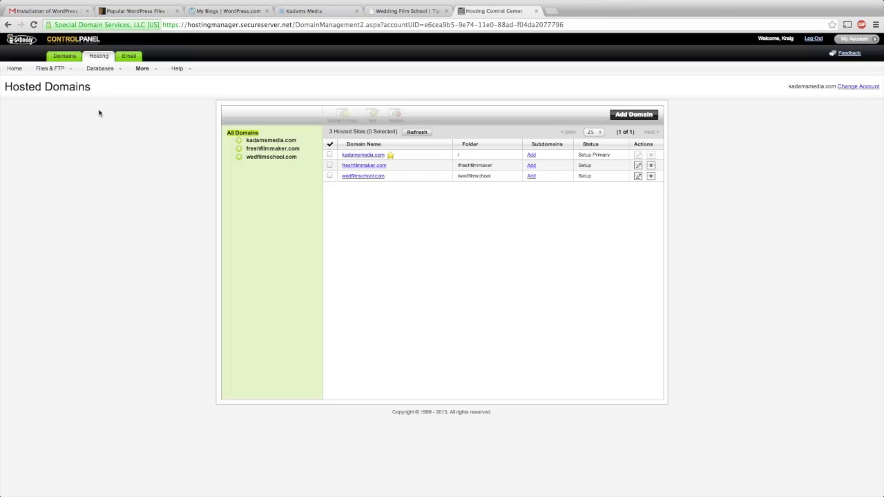
# Return to the Hosting Details page of the hosting account.
pyautogui.click(98, 60)
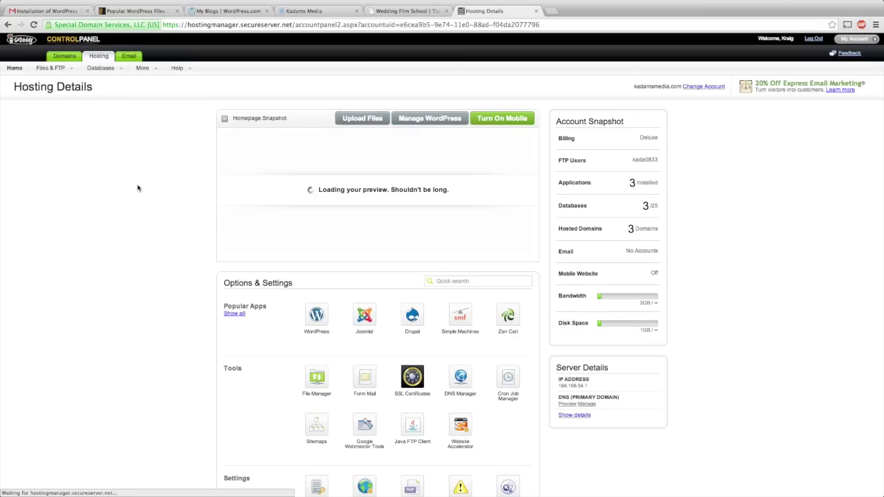
pyautogui.click(600, 190)
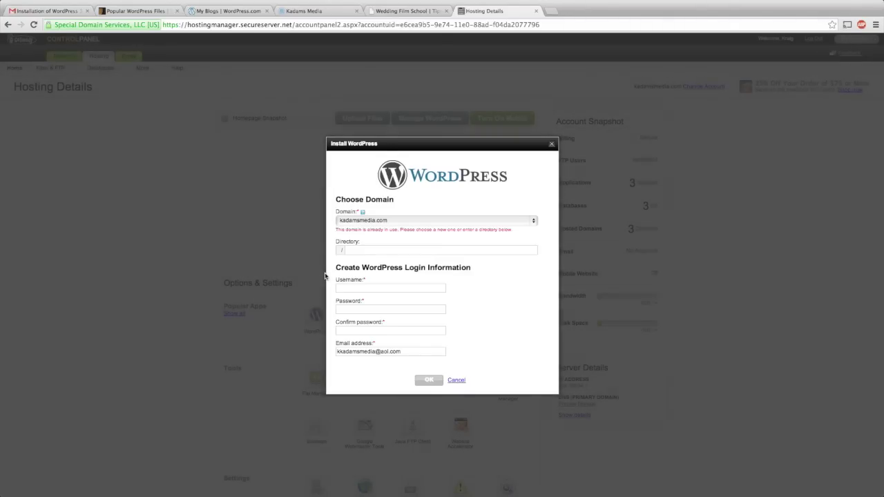
pyautogui.click(380, 222)
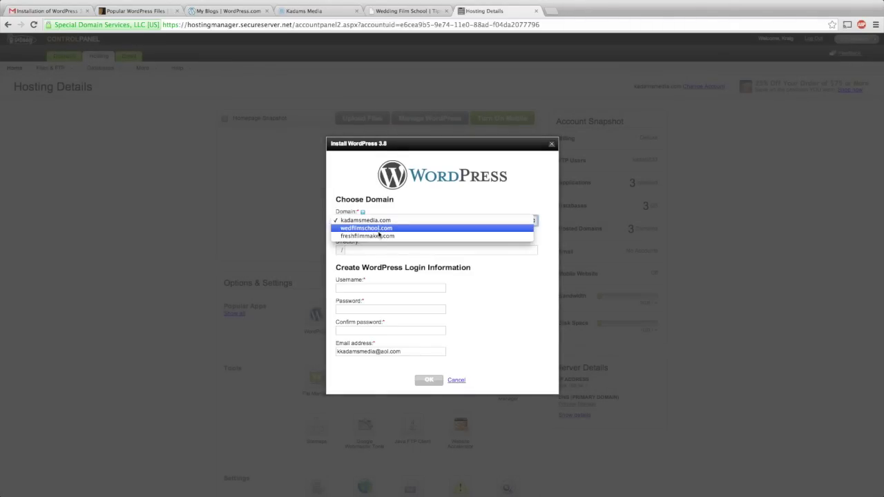
pyautogui.click(378, 236)
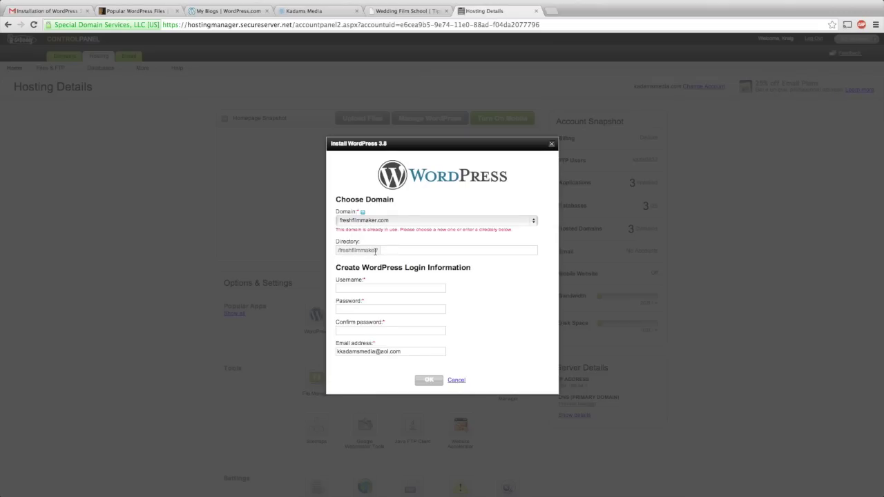
pyautogui.click(391, 251)
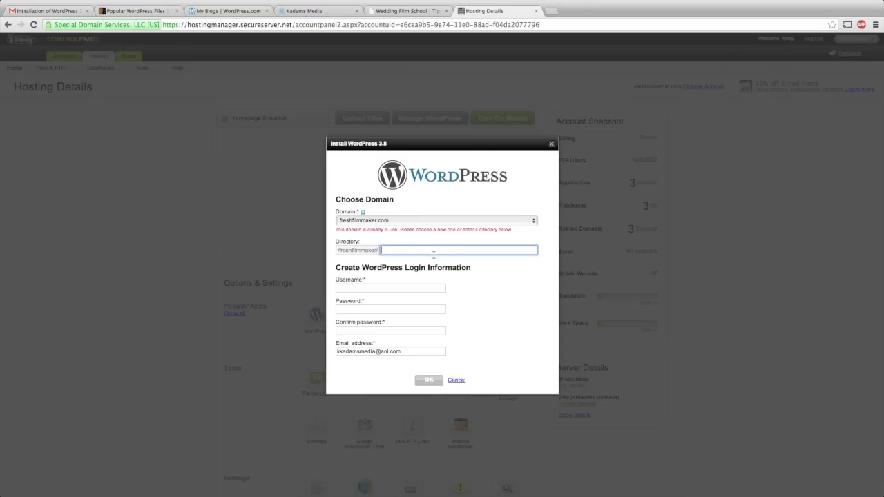
pyautogui.click(381, 287)
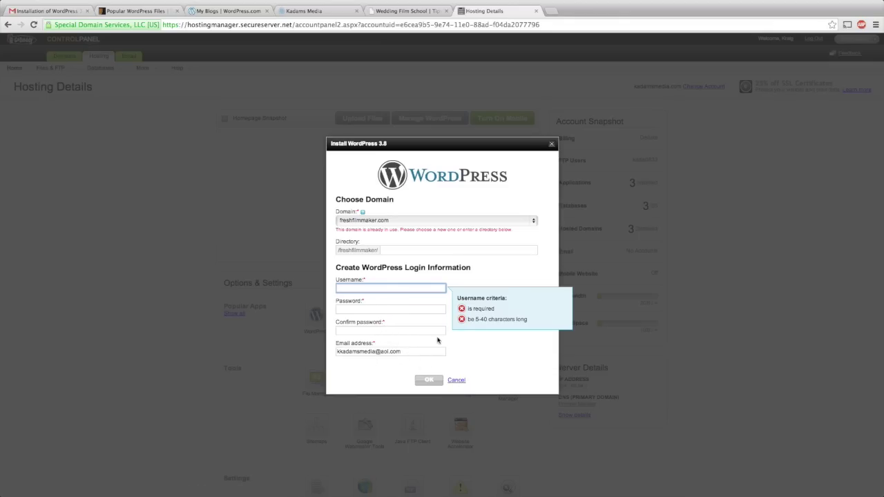
pyautogui.click(457, 380)
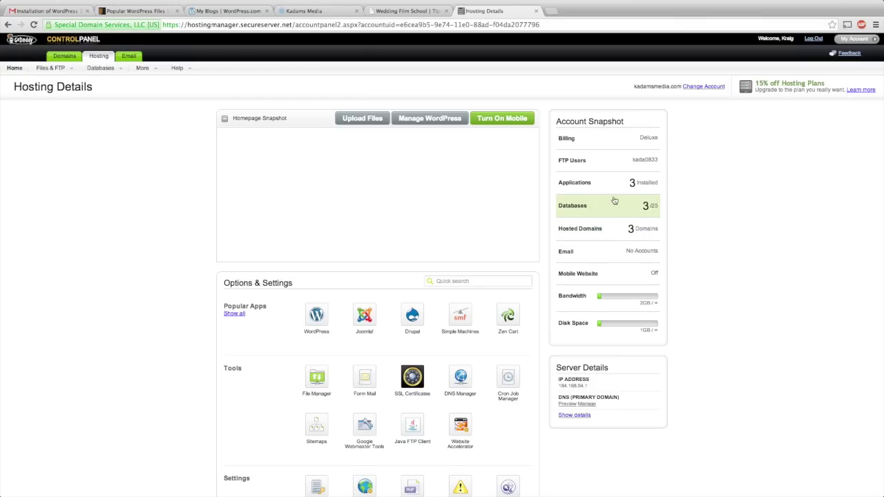
# Open the freshfilmmaker.com WordPress dashboard and view the site's public home page at freshfilmmaker.com.
pyautogui.click(47, 11)
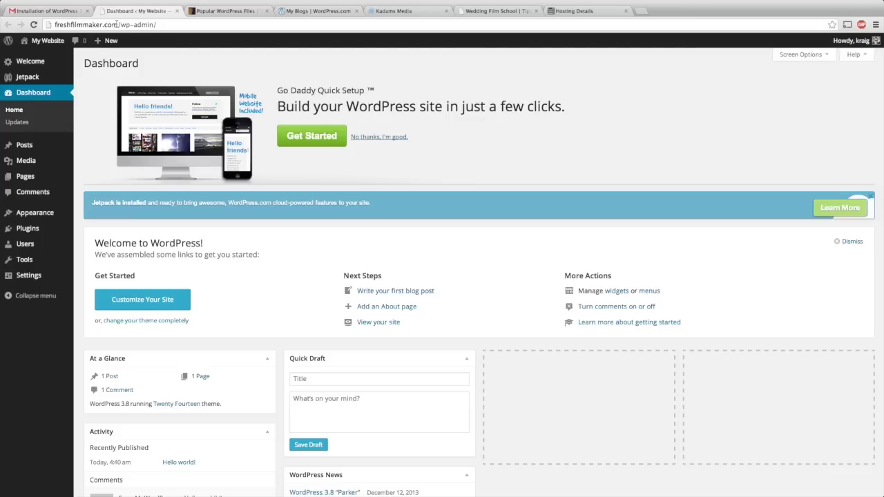
pyautogui.click(175, 24)
pyautogui.moveTo(163, 25); pyautogui.dragTo(120, 25)
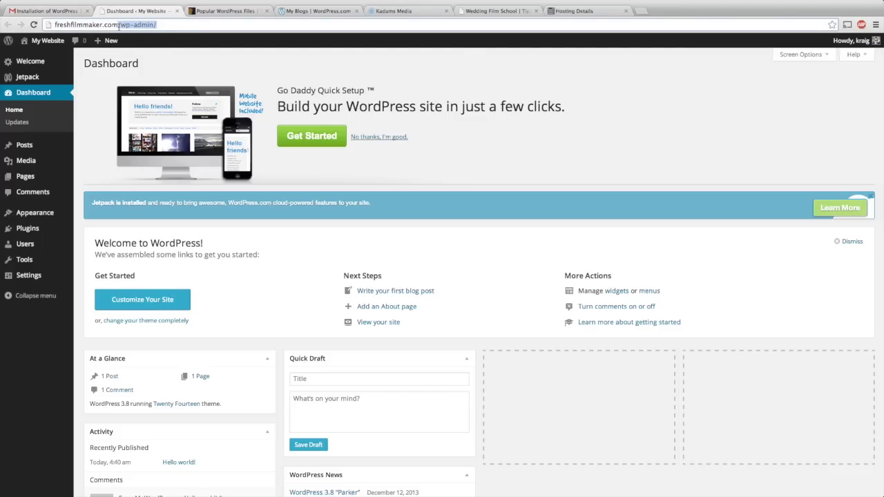
pyautogui.press('BackSpace')
pyautogui.press('Return')
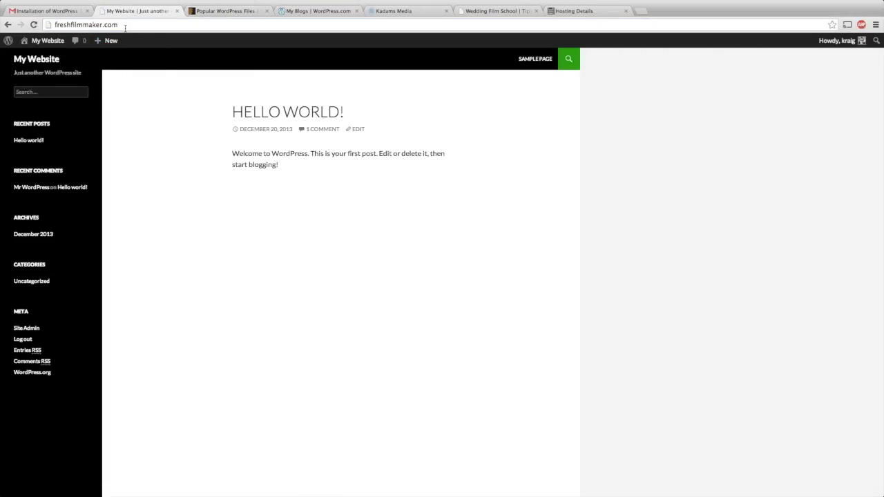
# Return to the freshfilmmaker.com dashboard and dismiss the Go Daddy Quick Setup offer.
pyautogui.hotkey('alt', 'Left')
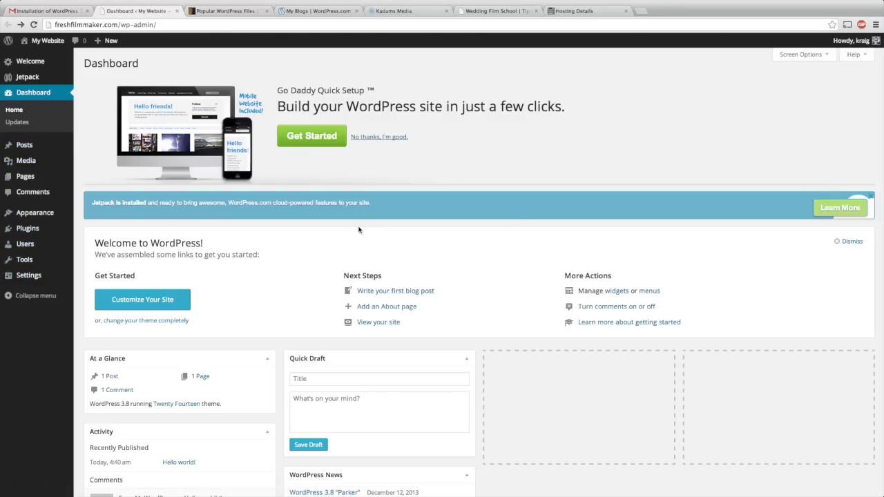
pyautogui.click(388, 138)
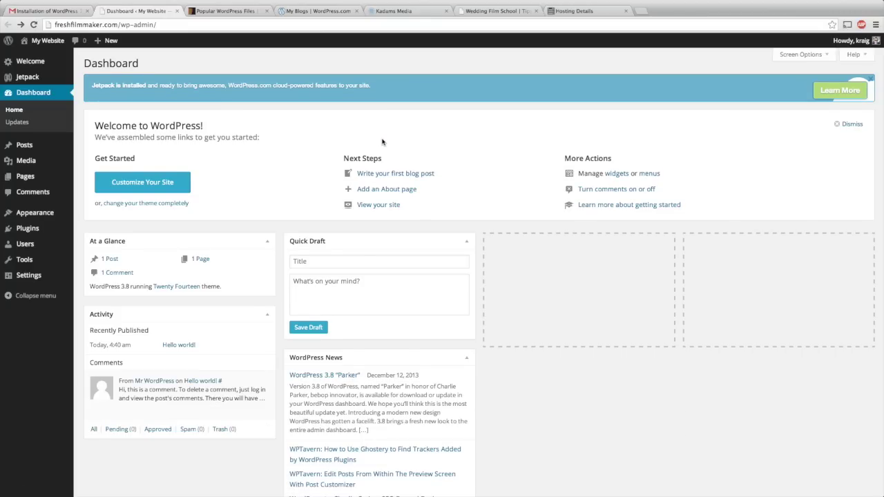
# Open the File Manager of the GoDaddy hosting account and go to the wp-content/themes folder.
pyautogui.click(561, 12)
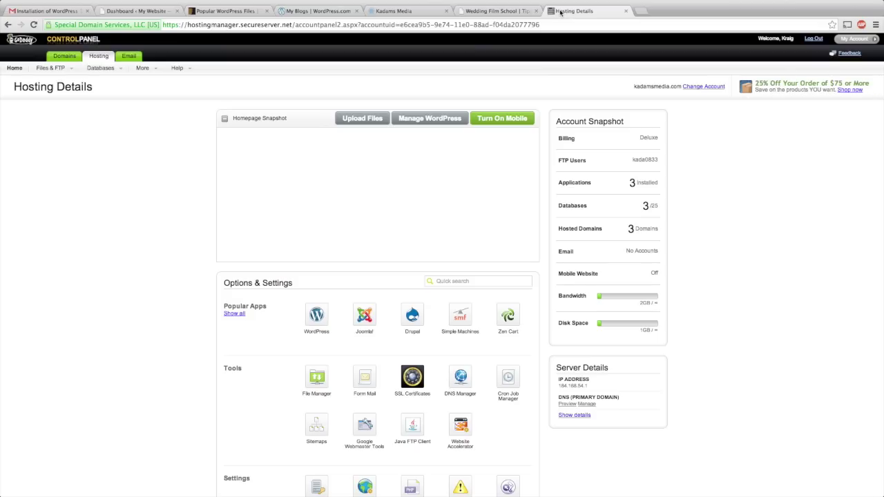
pyautogui.click(50, 68)
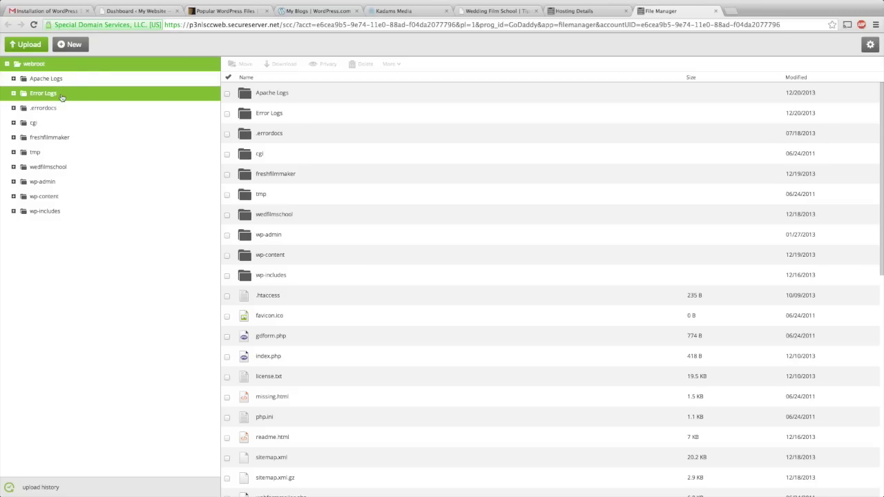
pyautogui.click(13, 198)
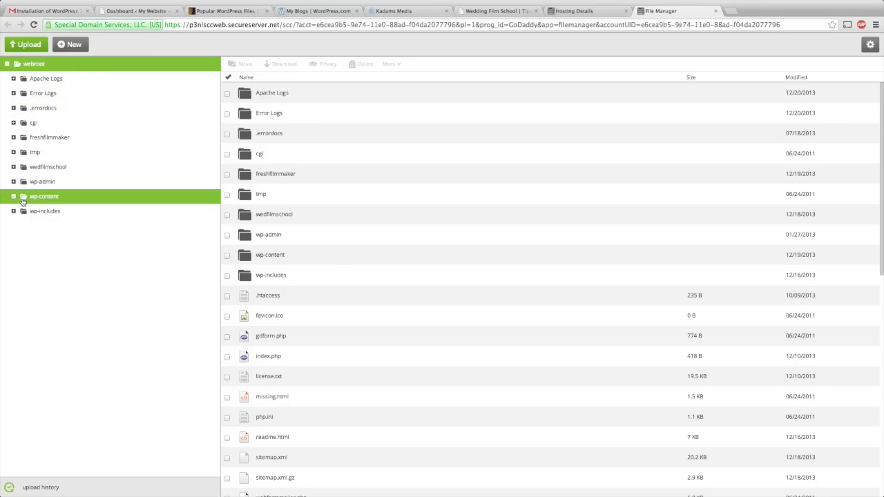
pyautogui.click(21, 230)
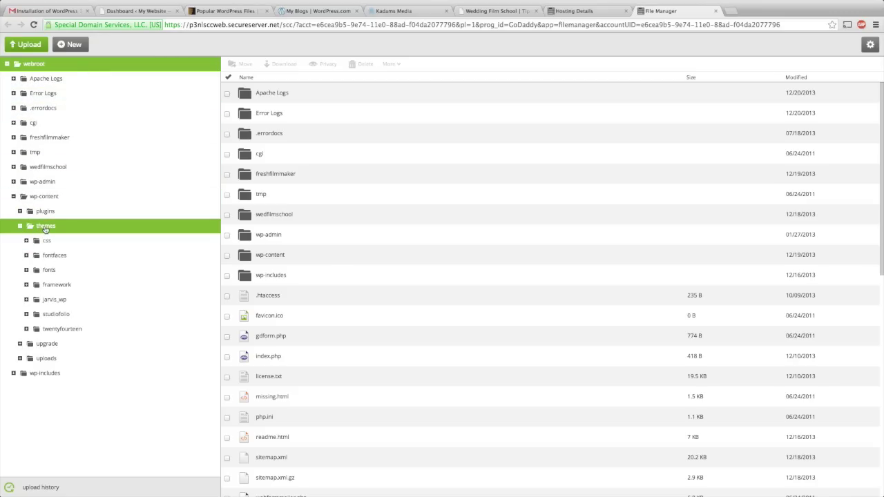
pyautogui.click(45, 228)
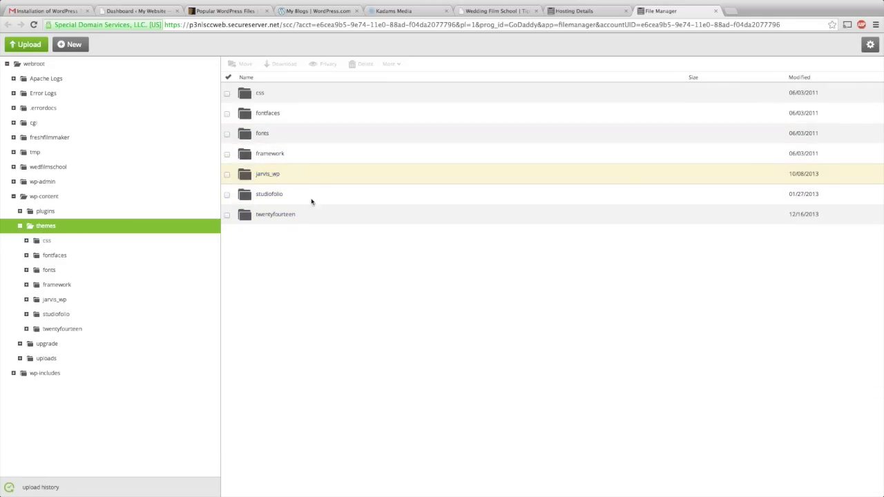
# Upload themeforest-6211271-slavia-swiss-style-magazine-theme-wordpress_theme.zip from the Desktop to the themes folder.
pyautogui.click(33, 43)
pyautogui.click(44, 64)
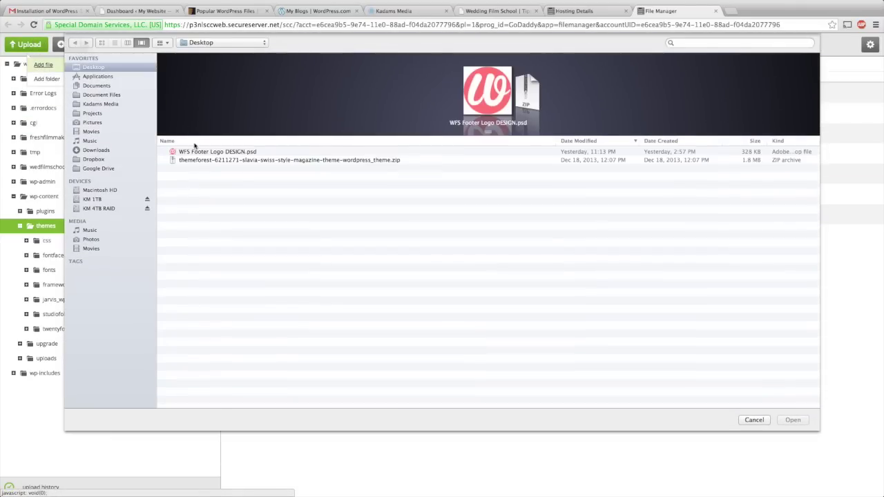
pyautogui.click(434, 202)
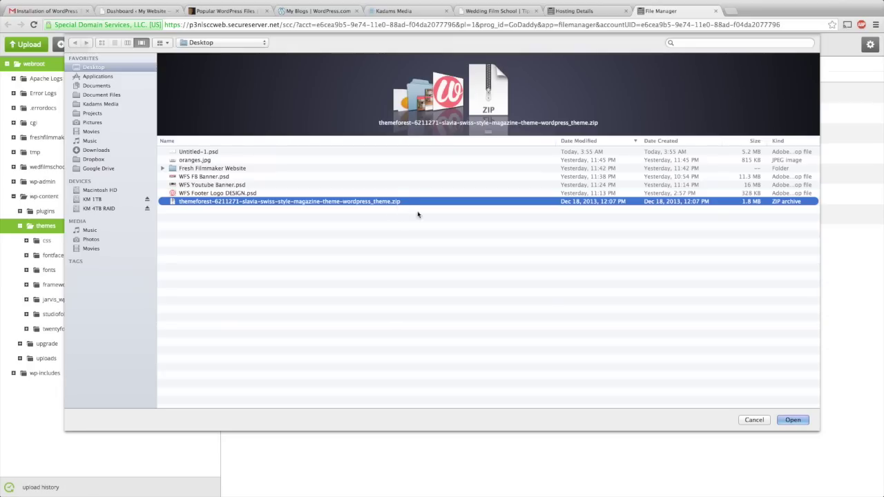
pyautogui.click(801, 420)
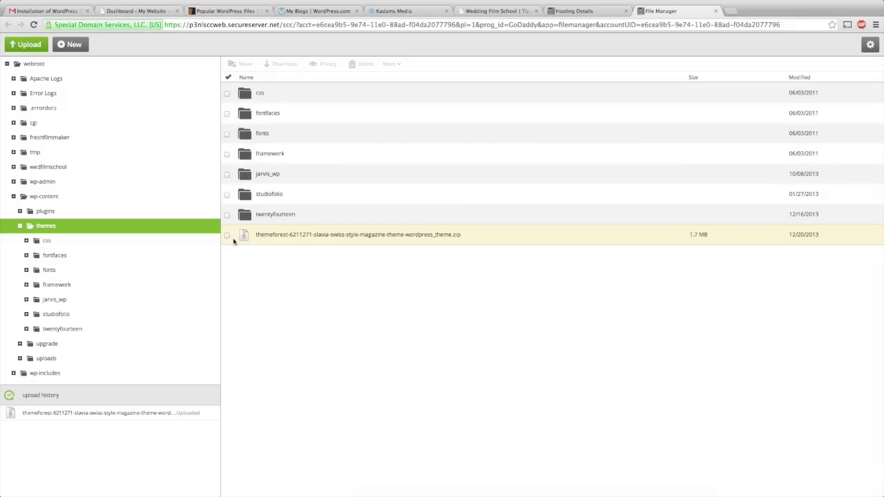
# Extract the uploaded Slavia theme archive into the themes folder without overwriting existing files.
pyautogui.click(228, 236)
pyautogui.click(390, 63)
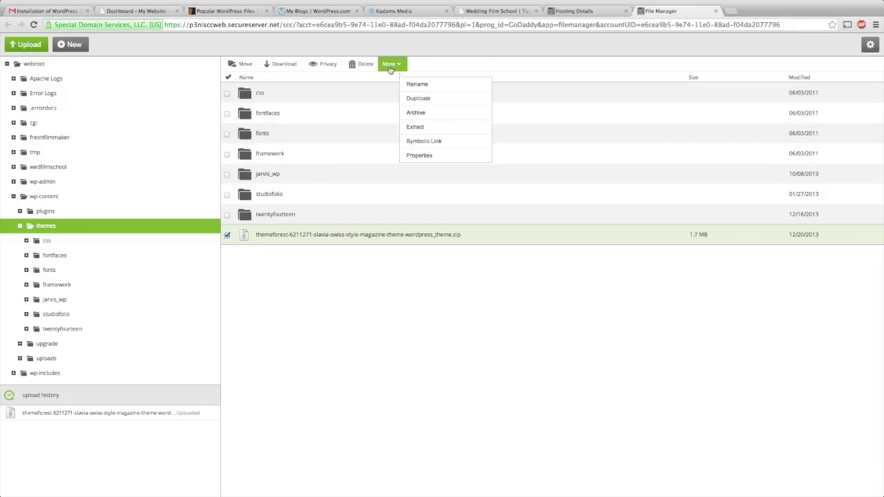
pyautogui.click(416, 126)
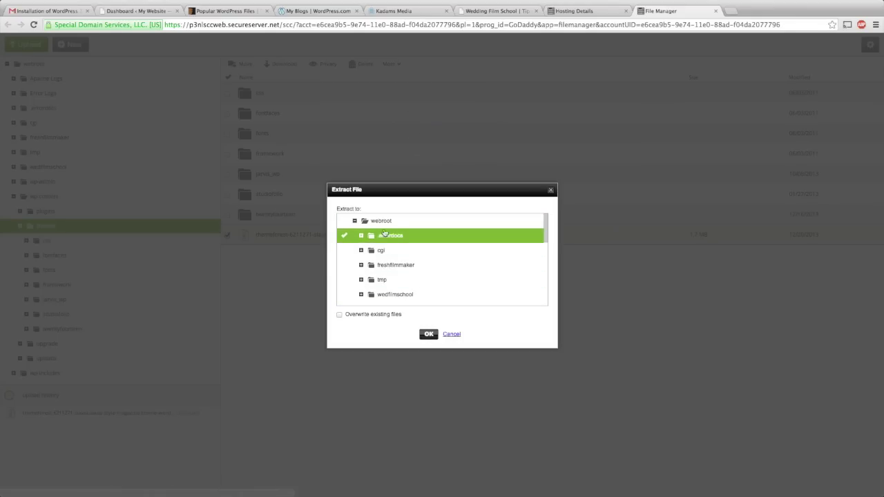
pyautogui.click(428, 334)
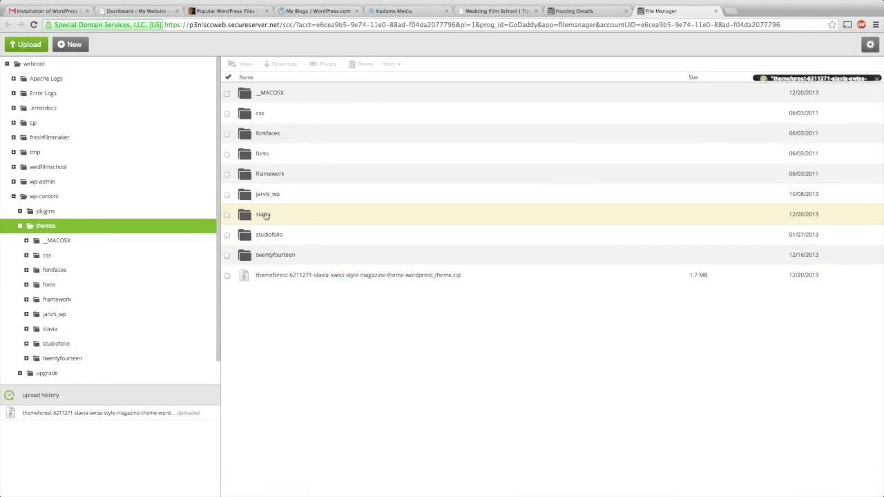
# Delete the Slavia theme zip file from the themes folder.
pyautogui.click(228, 276)
pyautogui.click(362, 64)
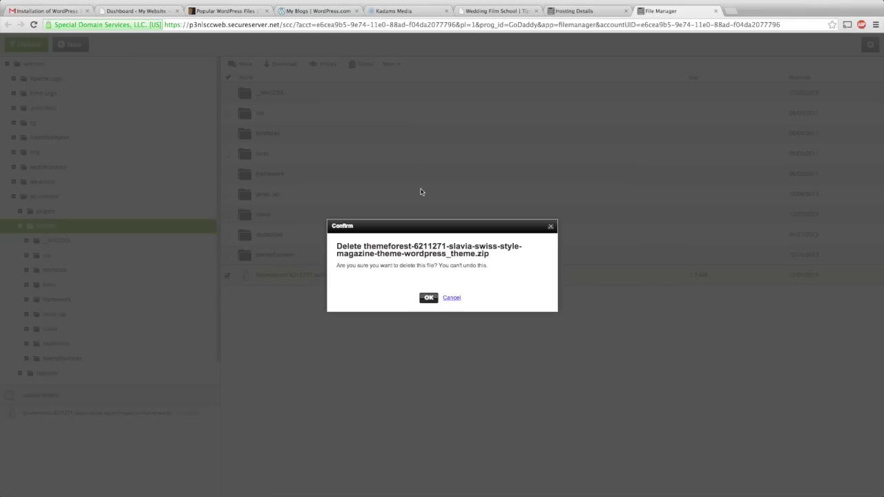
pyautogui.click(427, 298)
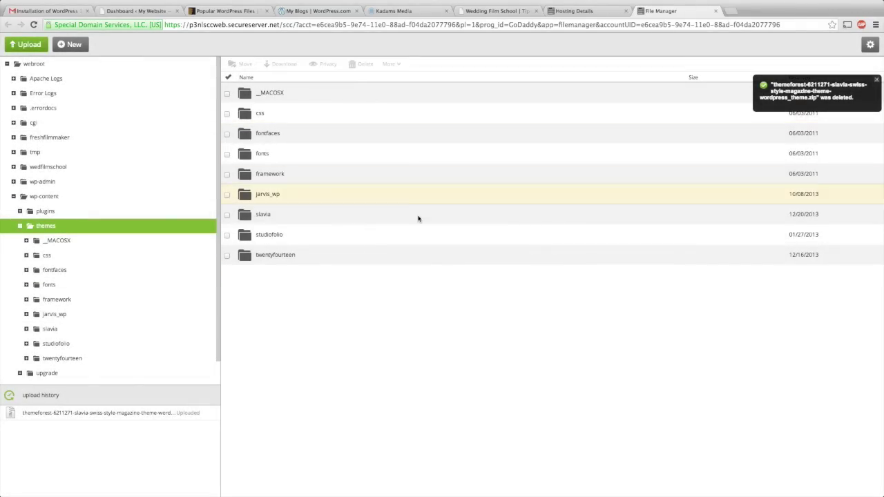
# Close the File Manager and Hosting Details pages and open the theme management page of the freshfilmmaker.com dashboard.
pyautogui.click(717, 11)
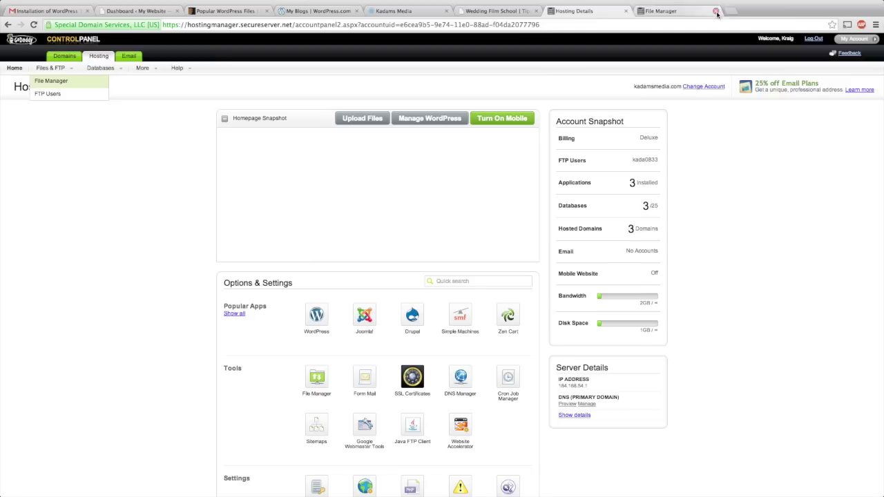
pyautogui.click(627, 11)
pyautogui.click(149, 12)
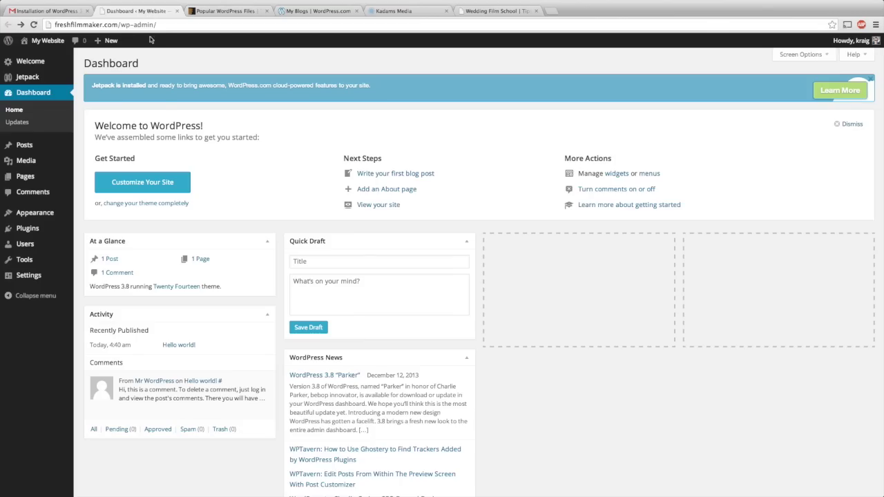
pyautogui.moveTo(36, 220)
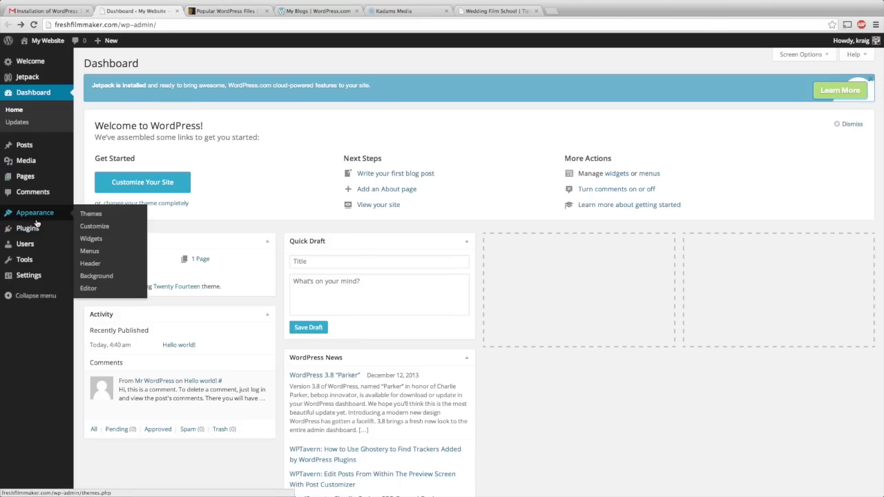
pyautogui.click(83, 218)
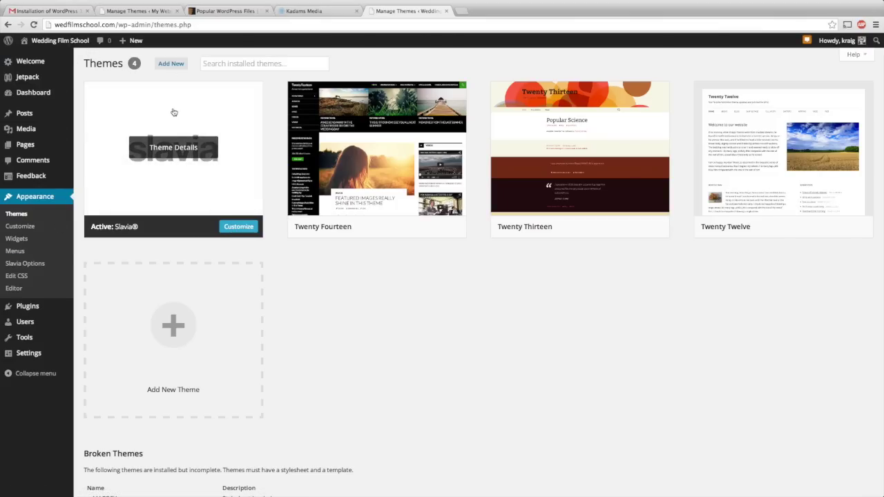
# Open the Slavia theme options of the wedfilmschool.com site and examine the general options.
pyautogui.moveTo(59, 99)
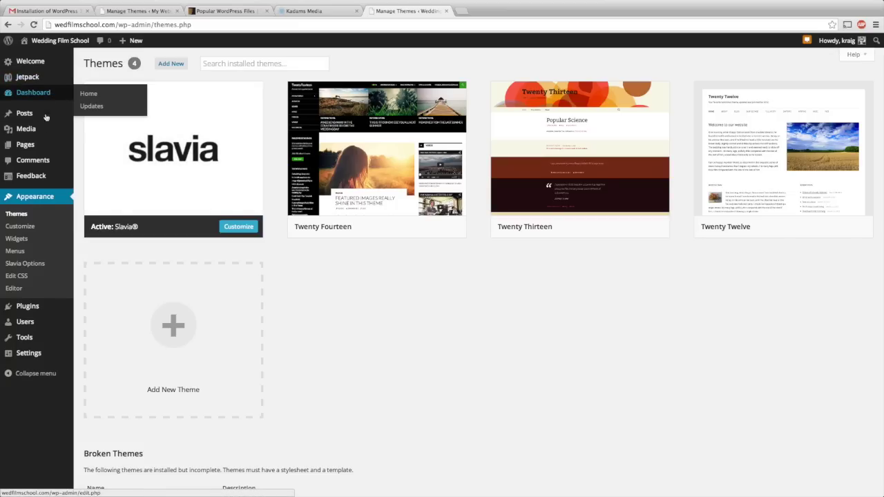
pyautogui.click(26, 265)
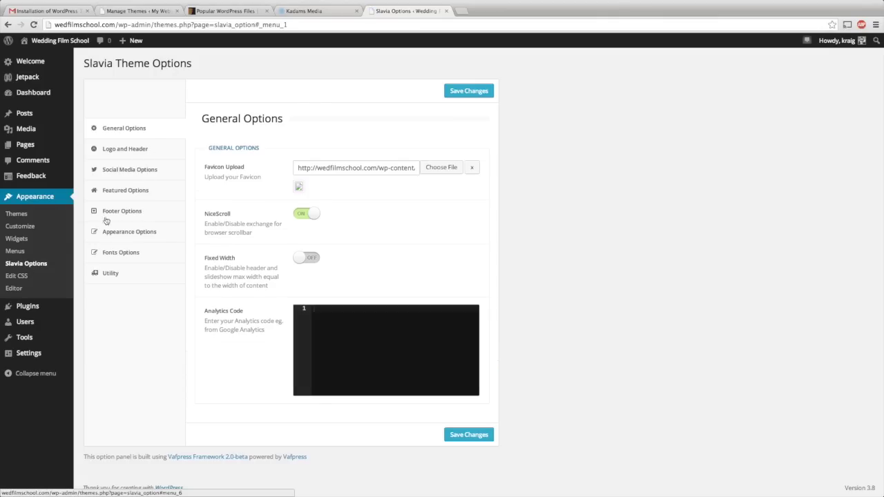
pyautogui.moveTo(34, 120)
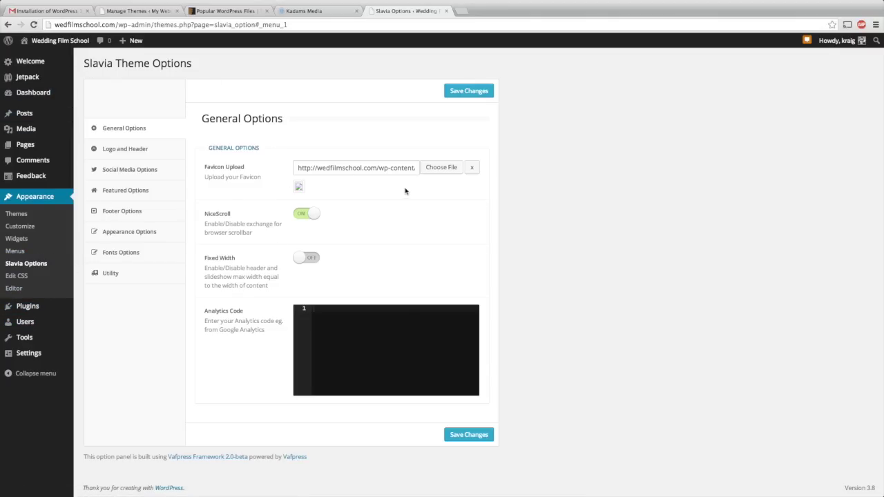
# Switch to the kadamsmedia.com website and look through its home page.
pyautogui.click(308, 12)
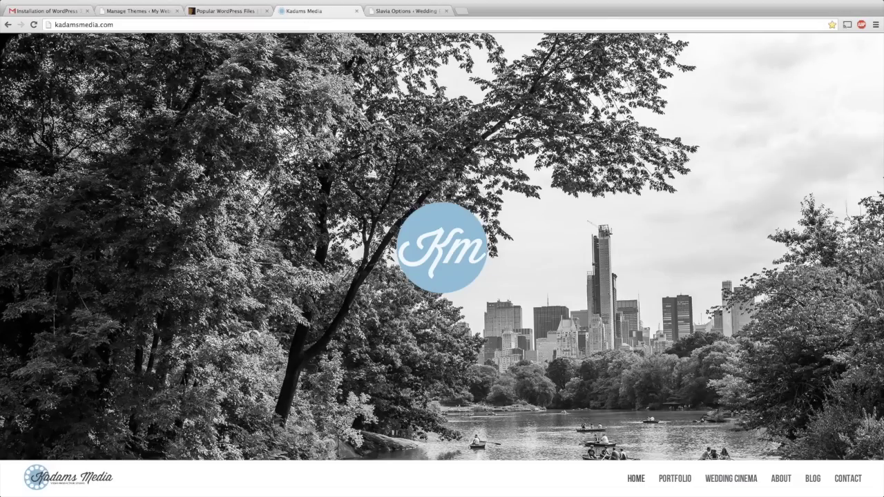
pyautogui.scroll(-10, 443, 263)
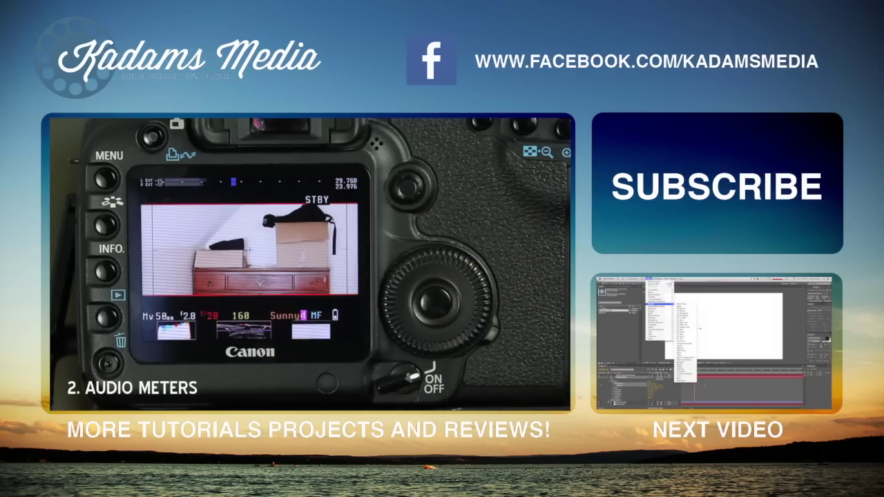